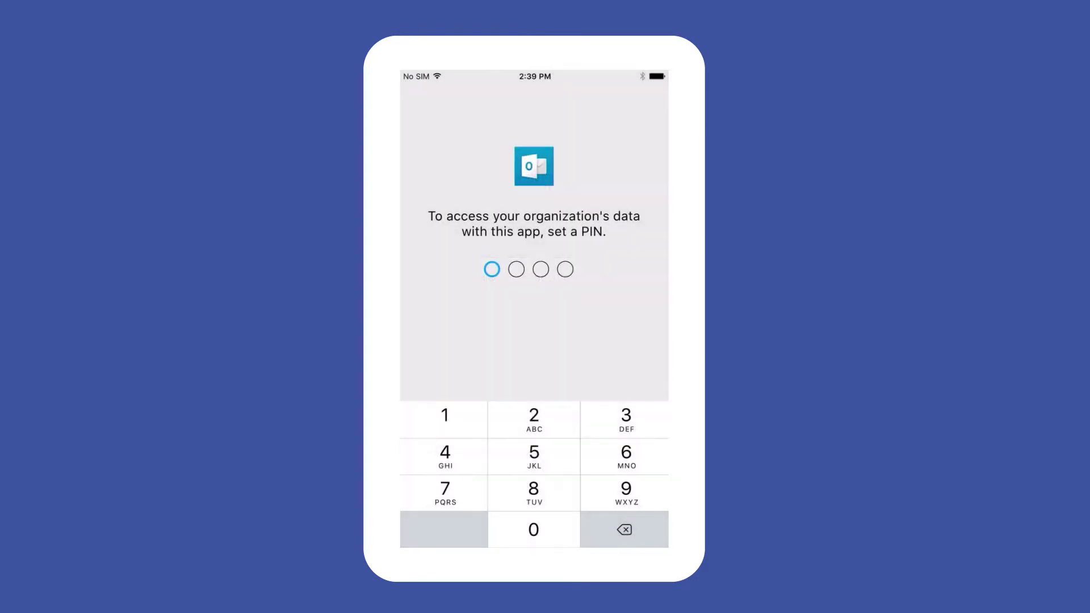
Enter the four-digit PIN and re-enter it on the Confirm your PIN screen.
left_click(627, 419)
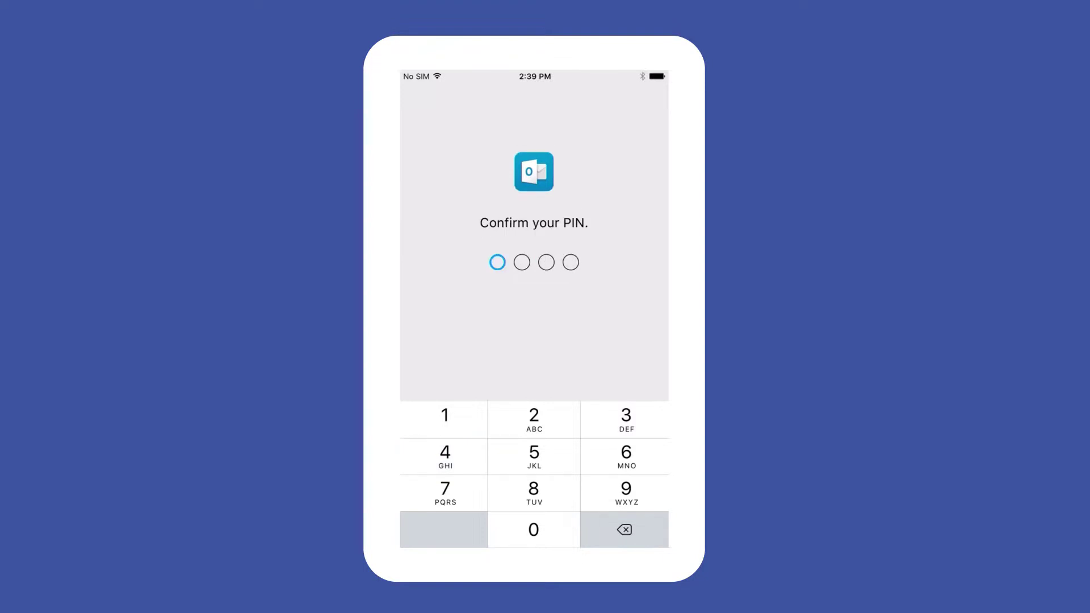
left_click(626, 420)
left_click(445, 457)
left_click(626, 420)
left_click(445, 458)
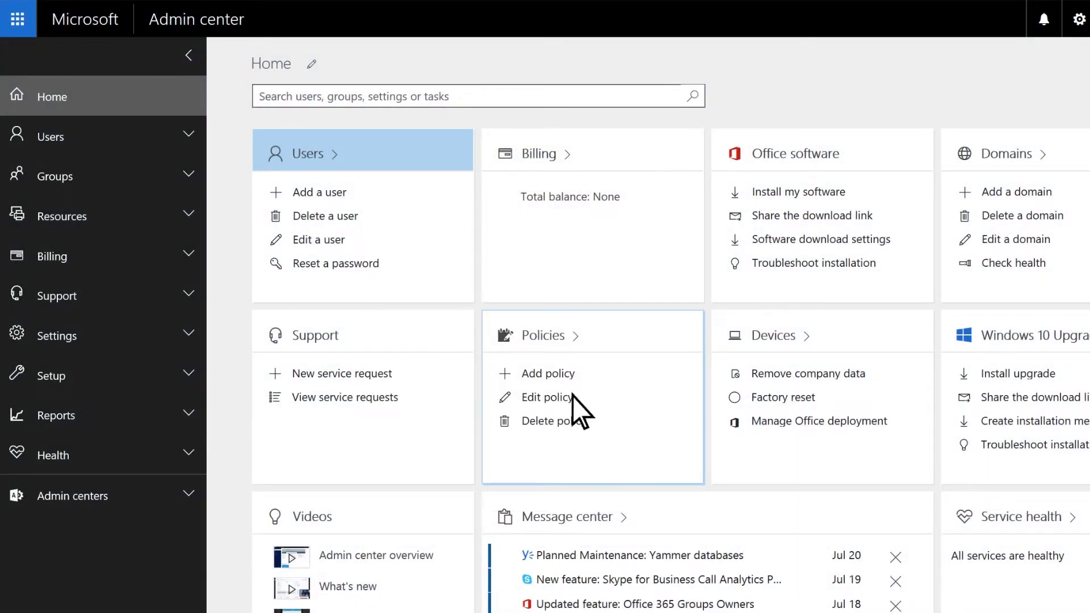
Add a policy named 'iOS app management policy' of type Application Management for iOS.
left_click(510, 378)
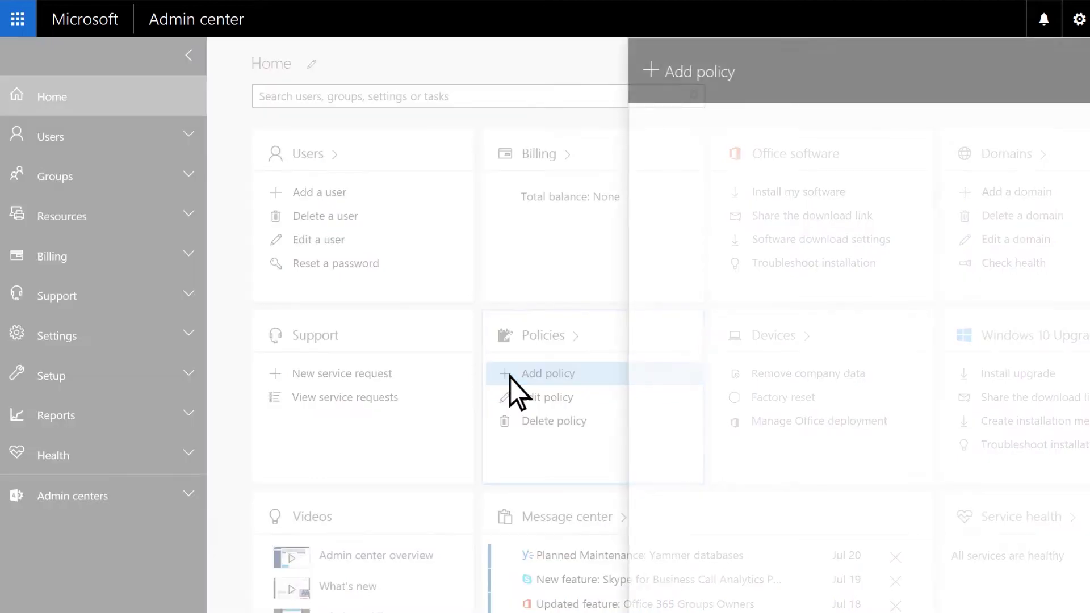
left_click(717, 151)
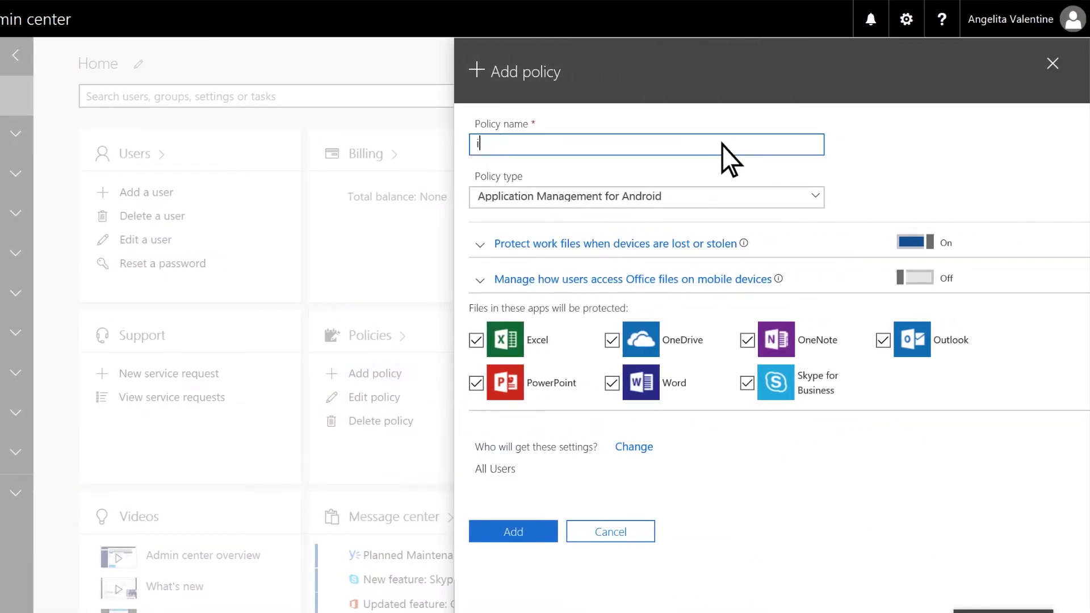
type("iOS app management policy")
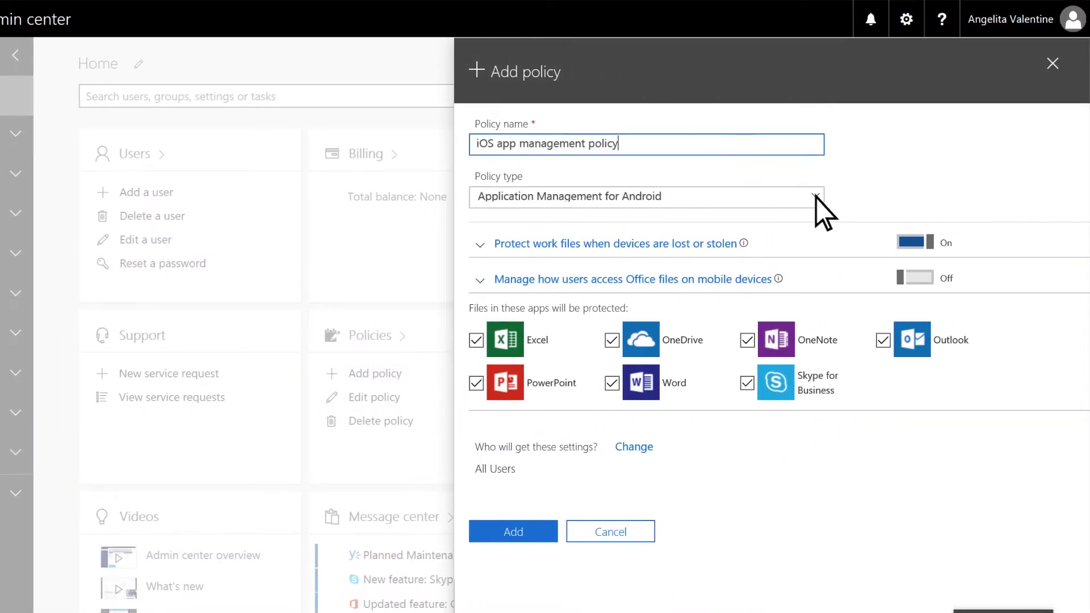
left_click(816, 198)
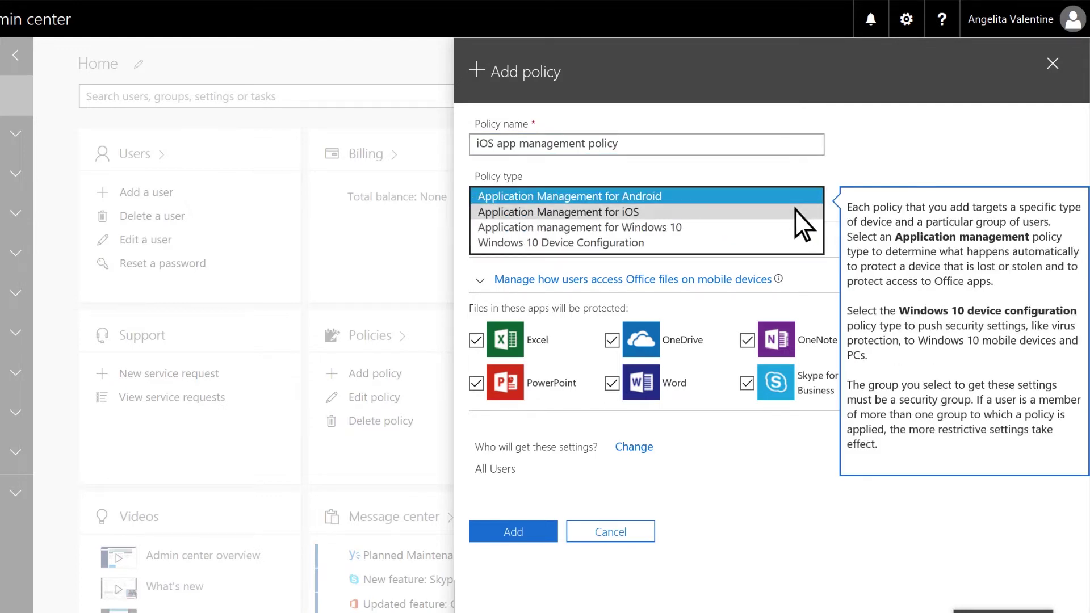
left_click(796, 212)
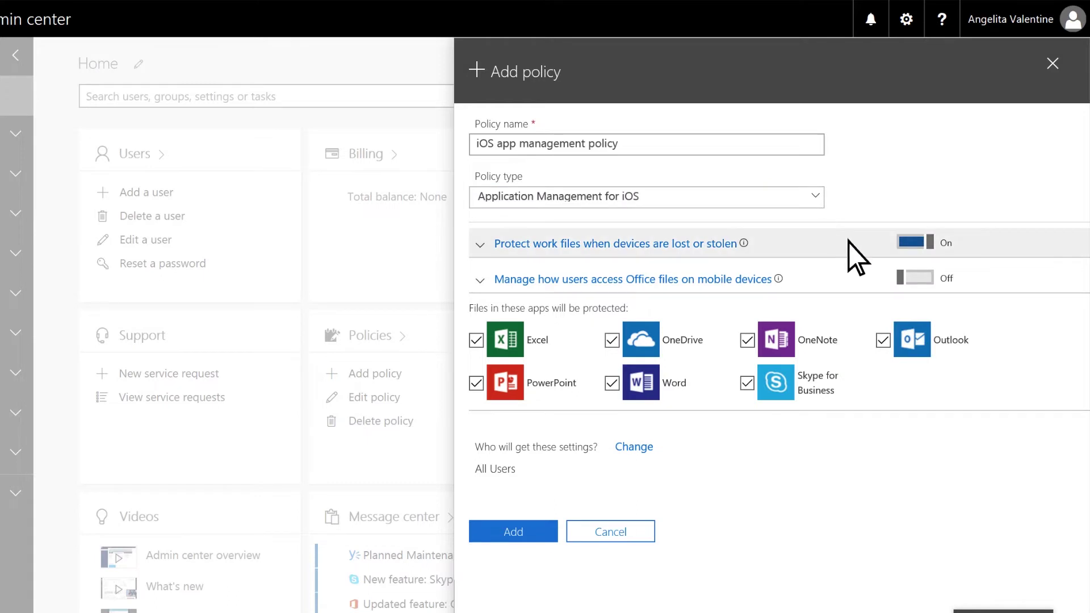
Expand the lost-or-stolen device protection and Office file access settings groups.
left_click(848, 242)
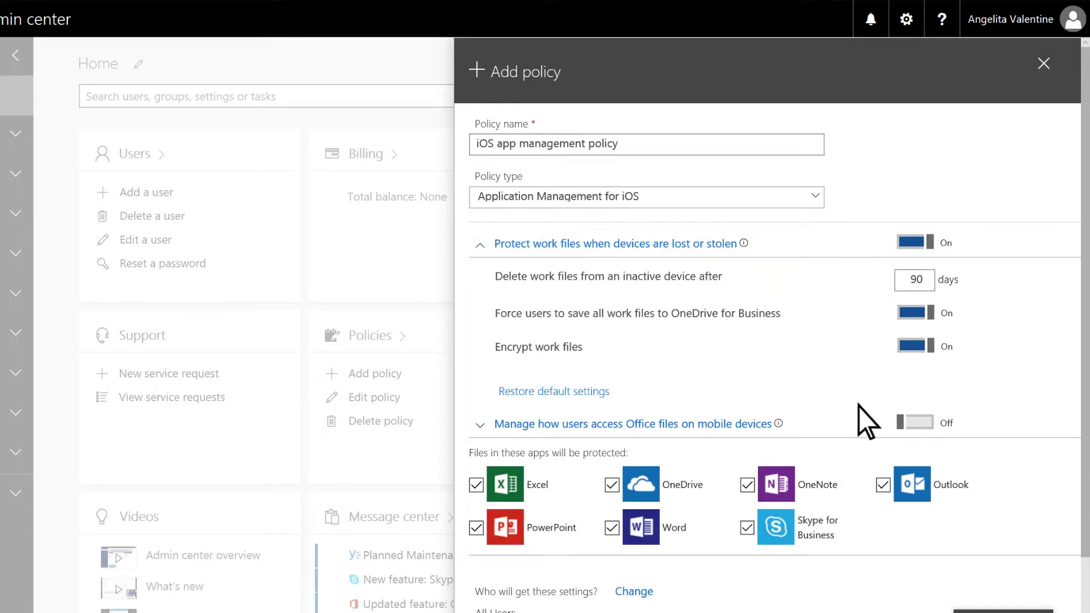
left_click(860, 435)
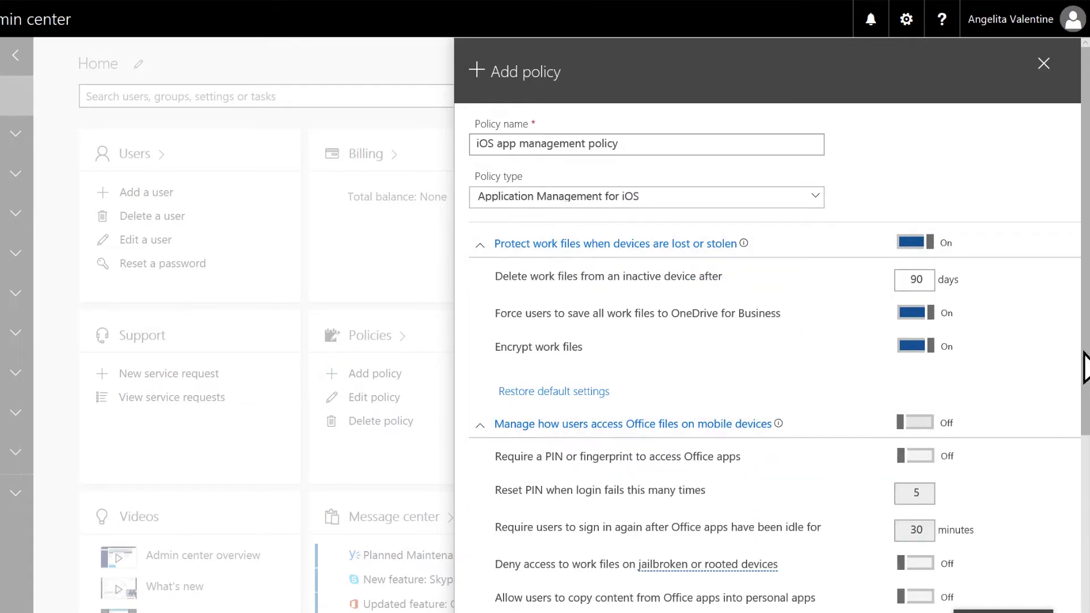
left_click_drag(1087, 366, 1083, 419)
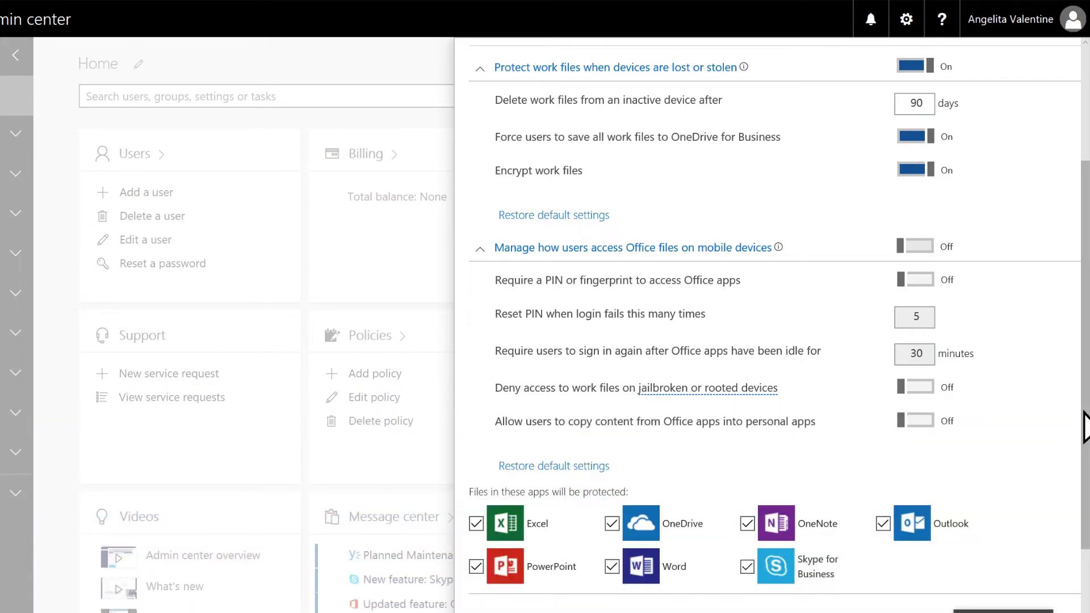
Switch 'Manage how users access Office files on mobile devices' to On.
left_click(922, 248)
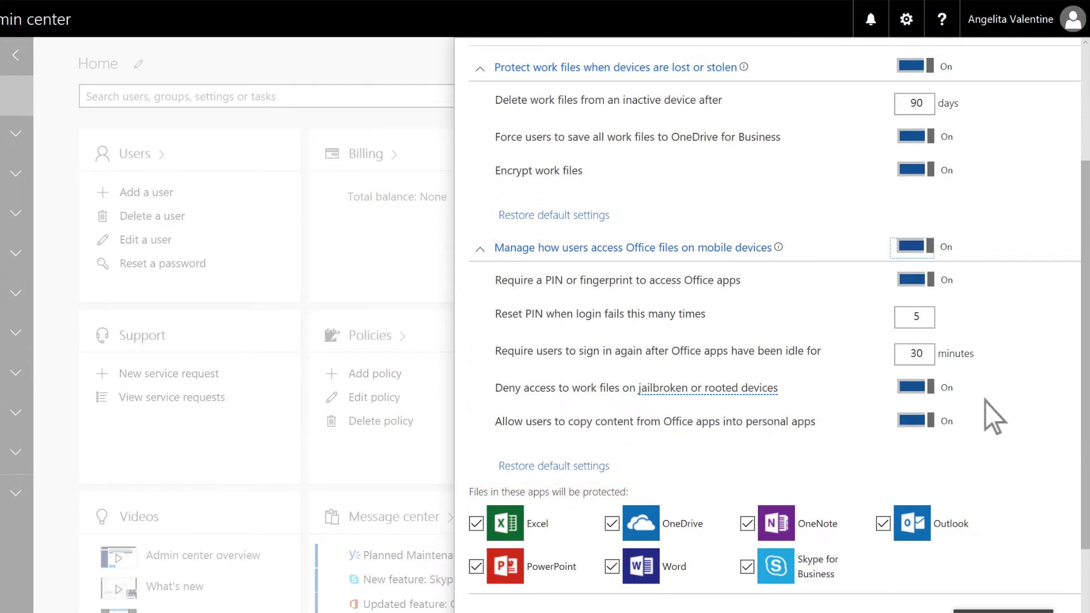
left_click_drag(1085, 404, 1087, 477)
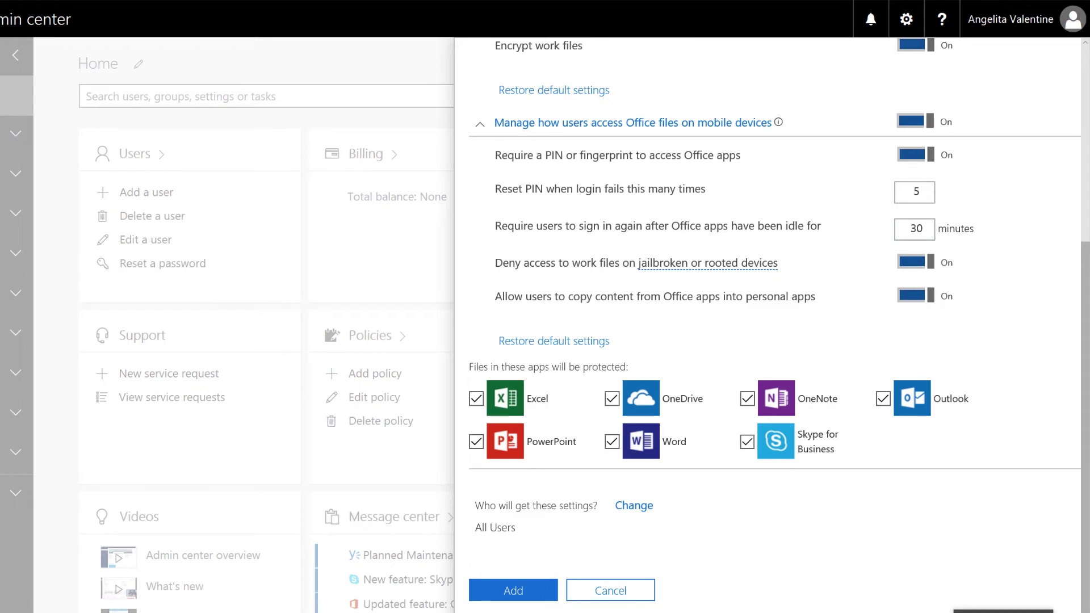
Add the policy, dismiss the confirmation and show the Policies list.
left_click(542, 593)
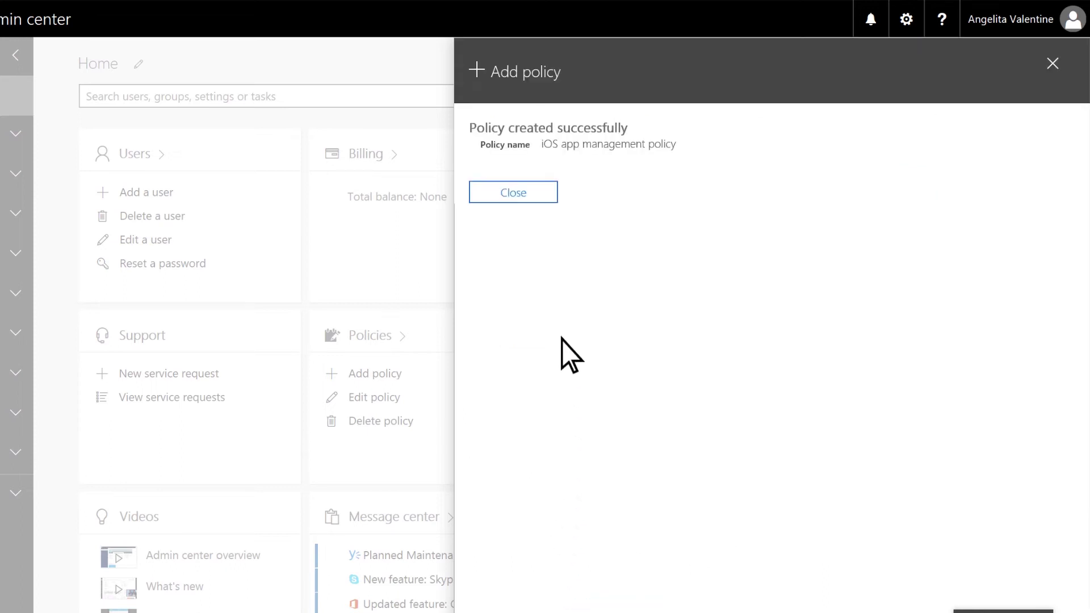
left_click(539, 194)
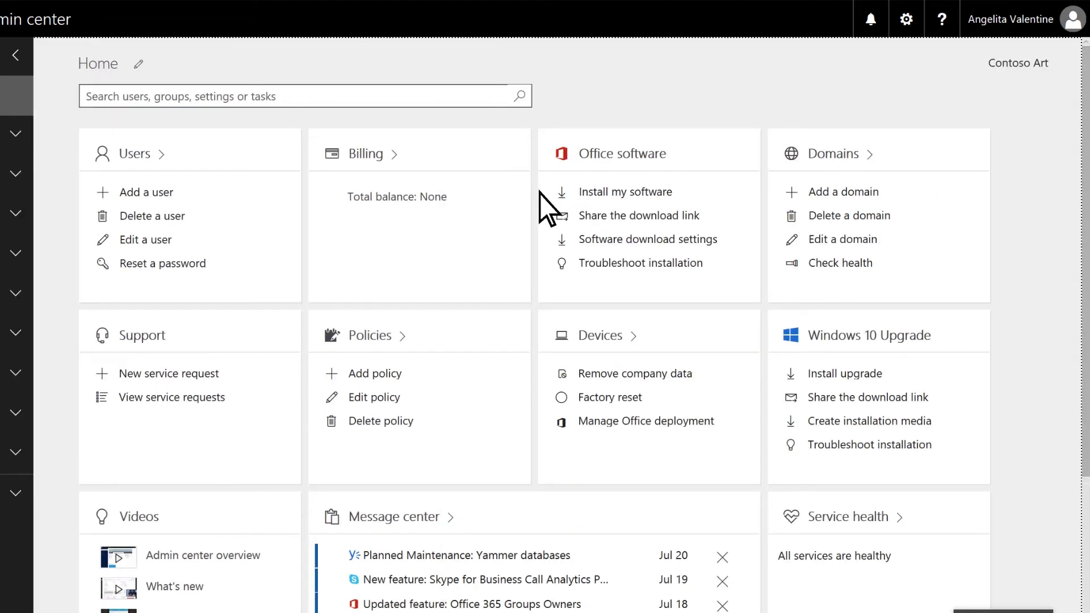
left_click(488, 347)
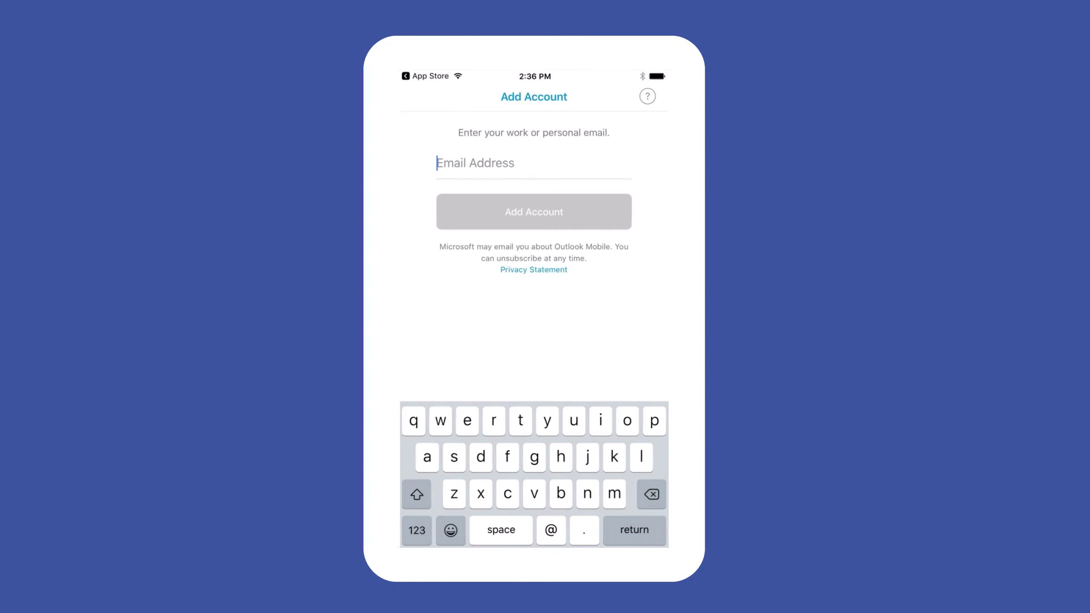
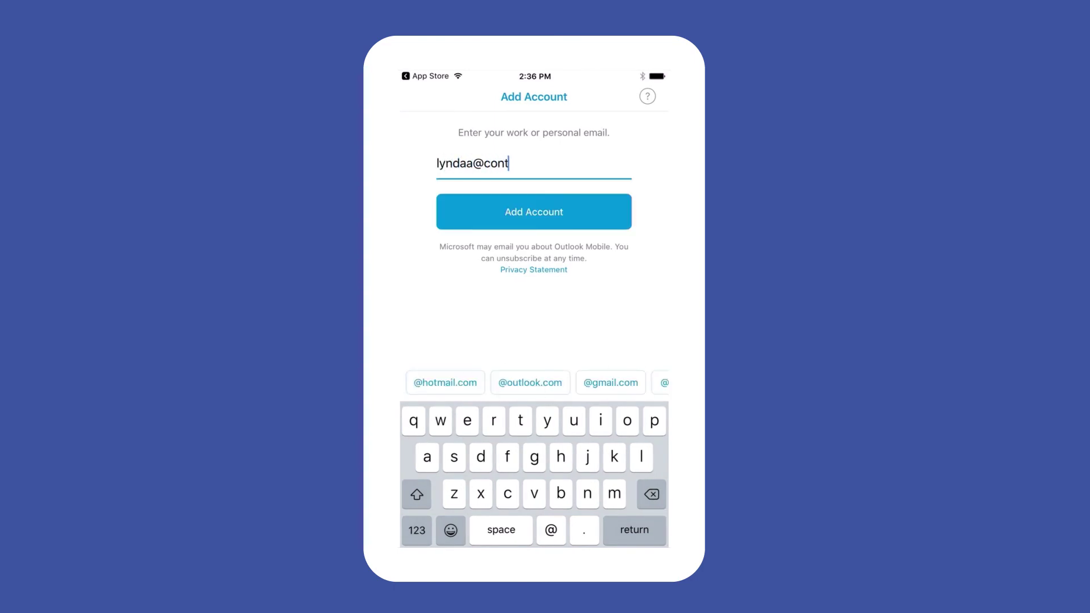
Submit the work email and continue through the Office 365 sign-in.
key("Return")
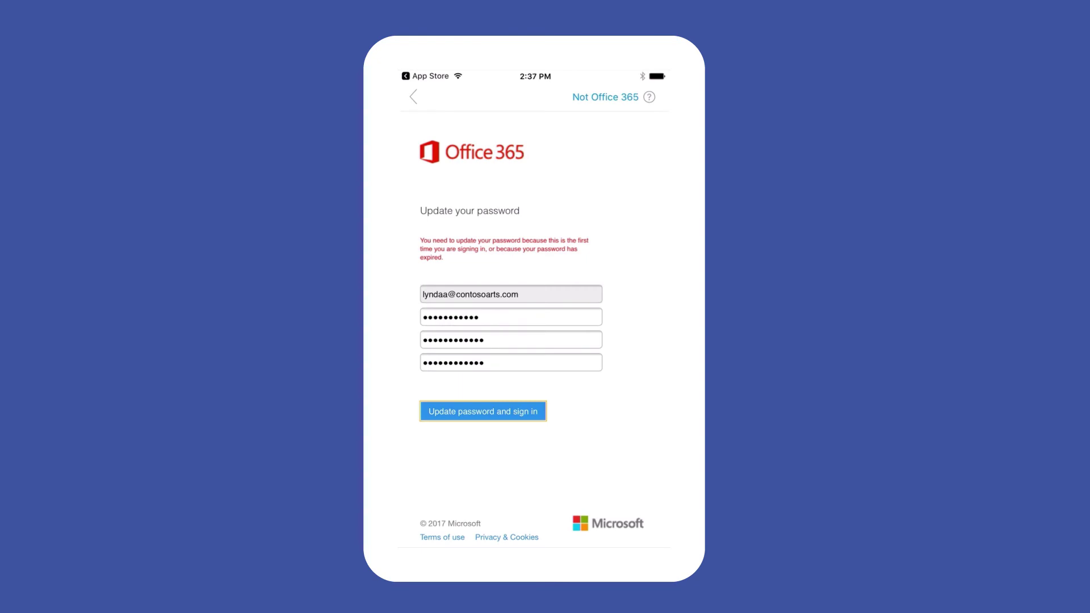
left_click(482, 411)
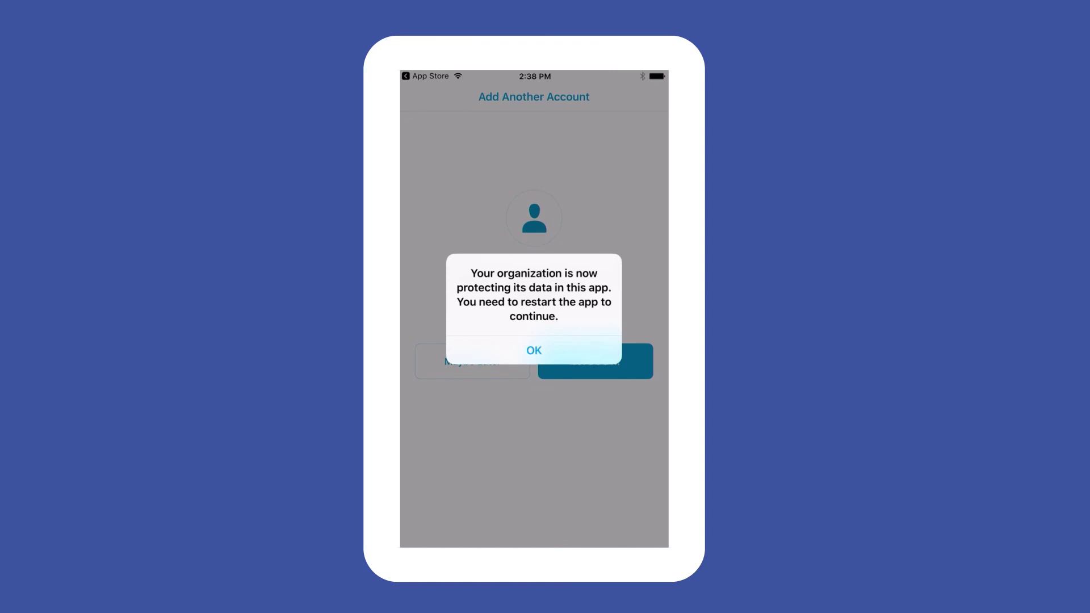
Acknowledge the restart notice with OK so Outlook closes.
left_click(534, 350)
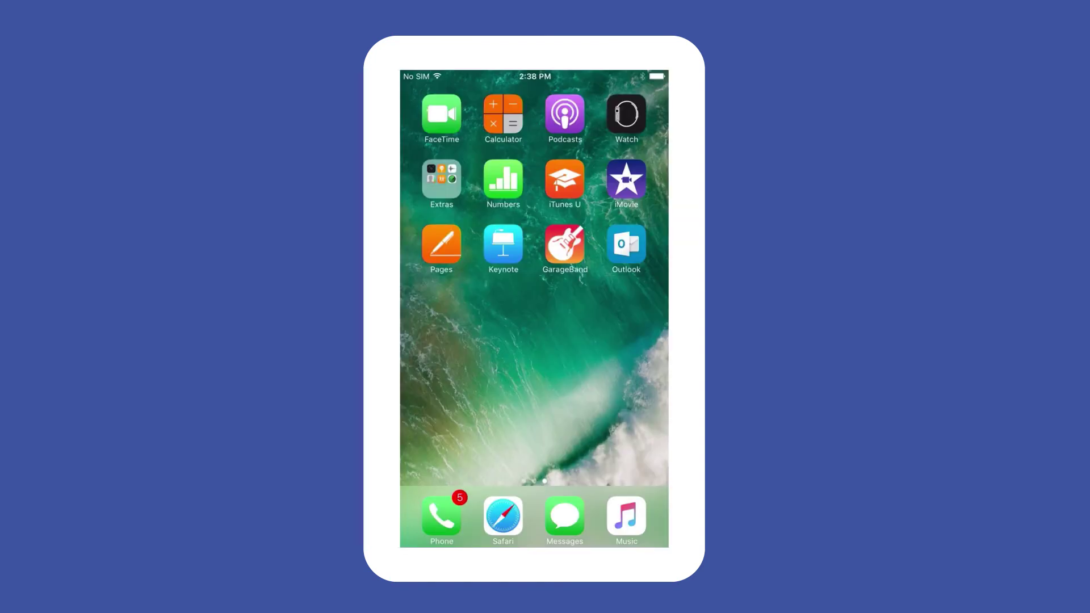